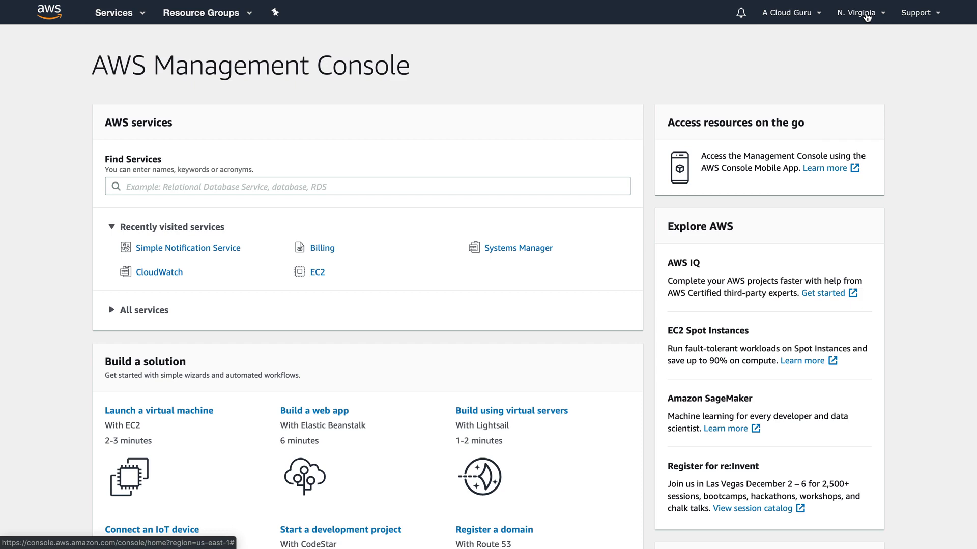
left_click(865, 13)
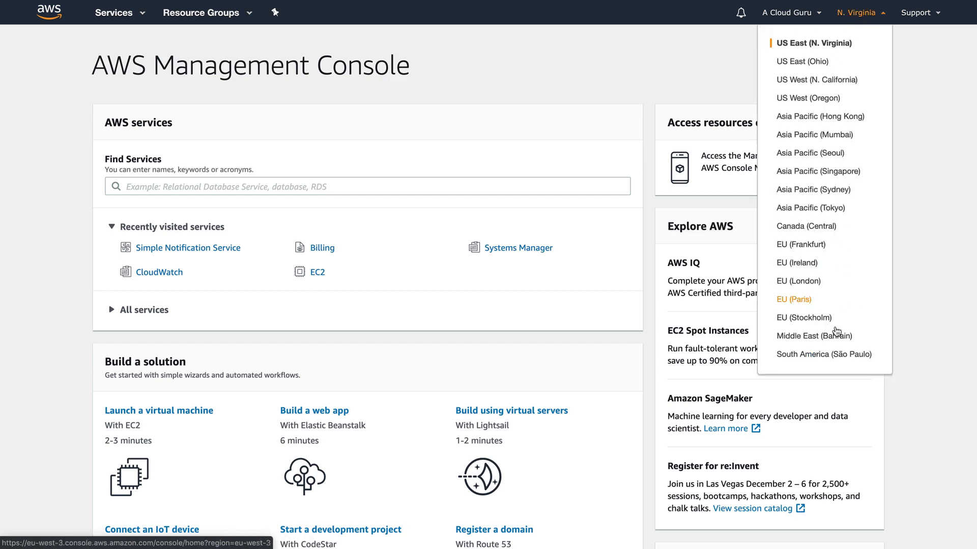
left_click(511, 93)
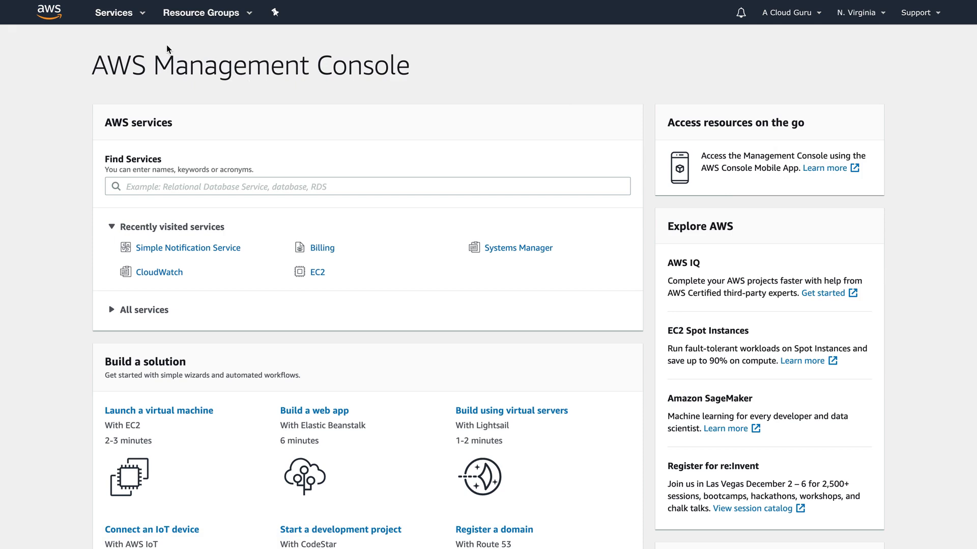
Step: Go to the CloudWatch service and open its list of billing alarms
left_click(136, 23)
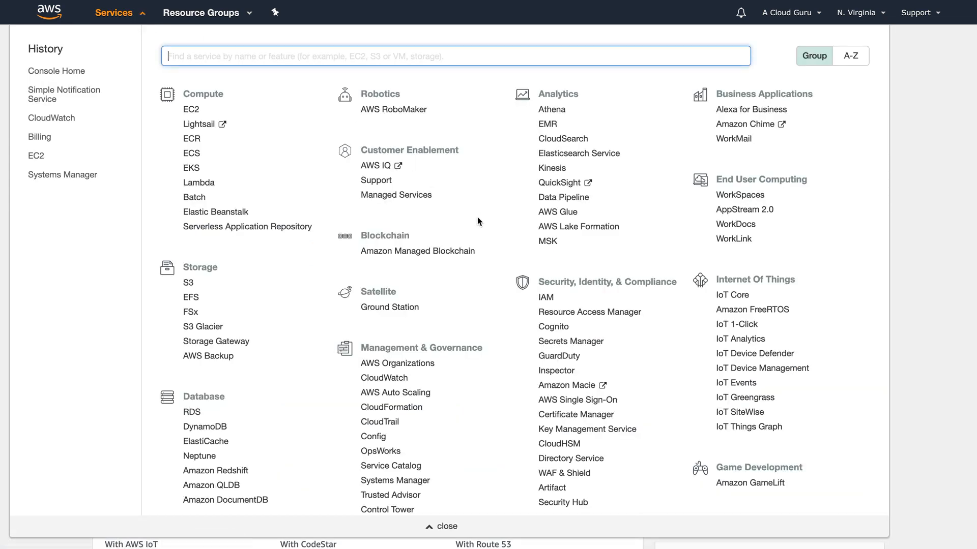
scroll(477, 222, "down", 3)
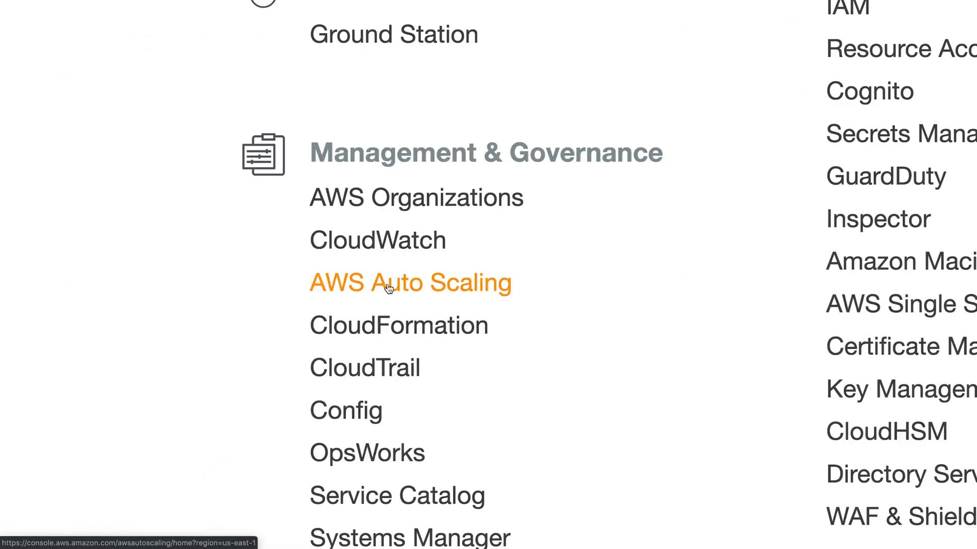
left_click(376, 243)
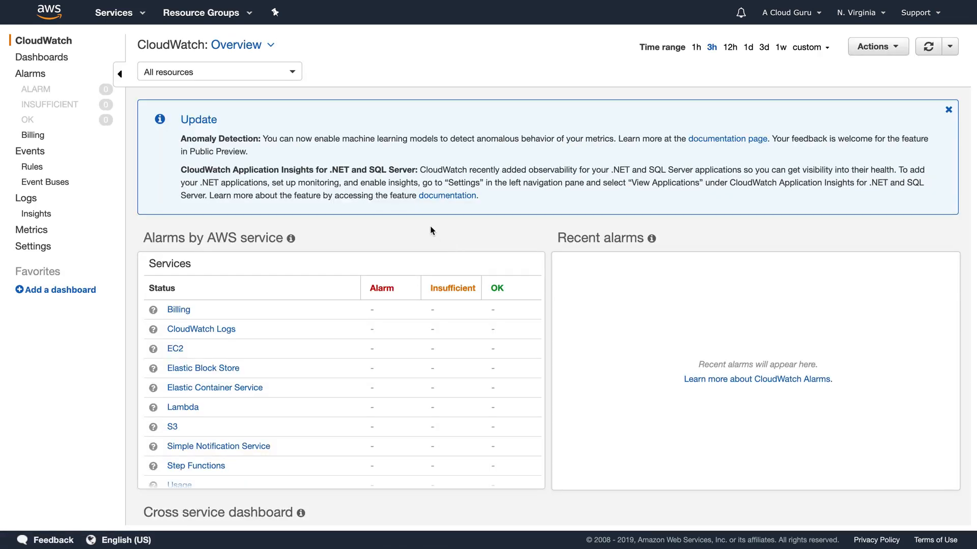
left_click(38, 137)
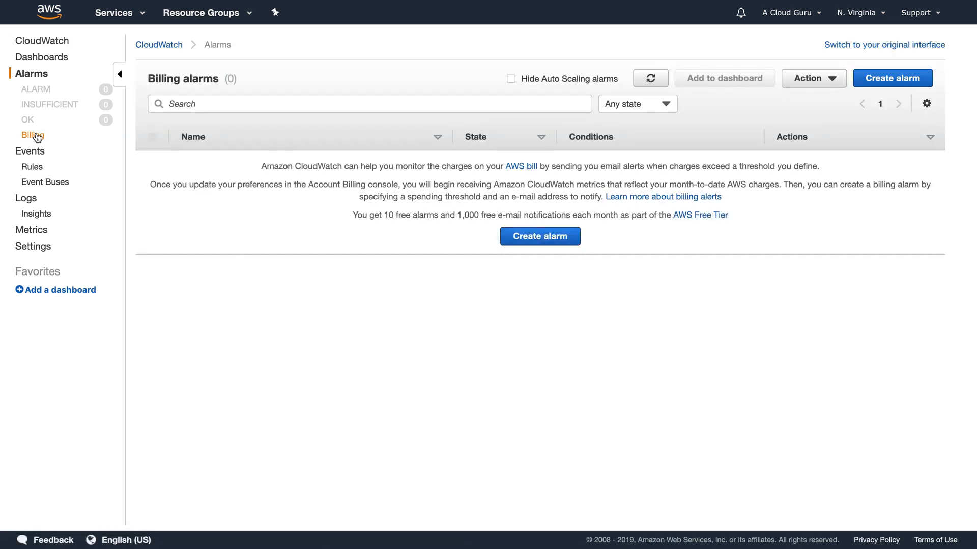
left_click(530, 239)
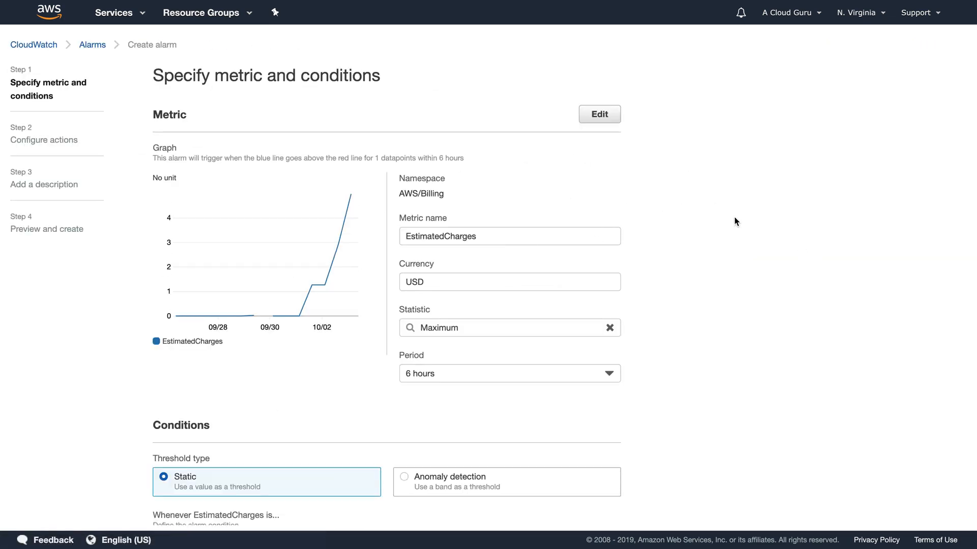
key("alt+Left")
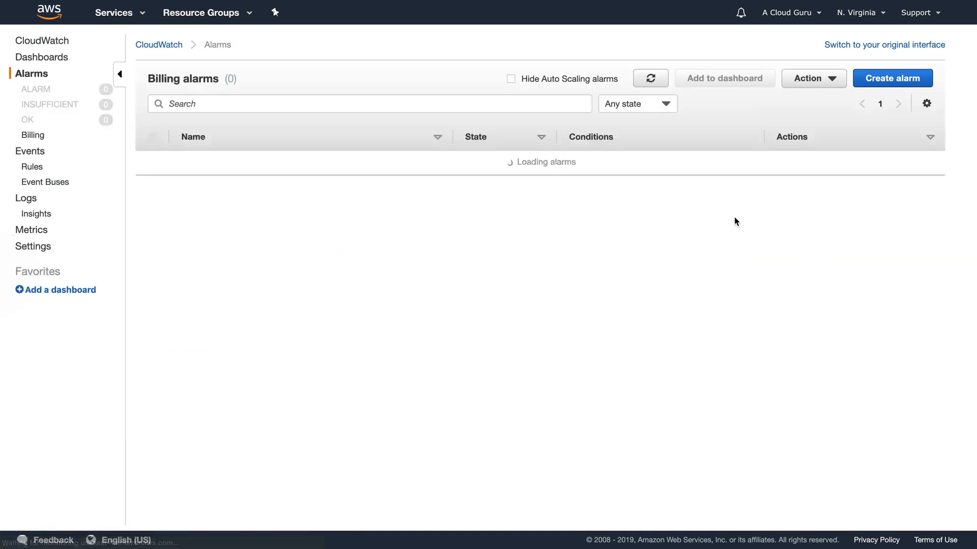
left_click(879, 80)
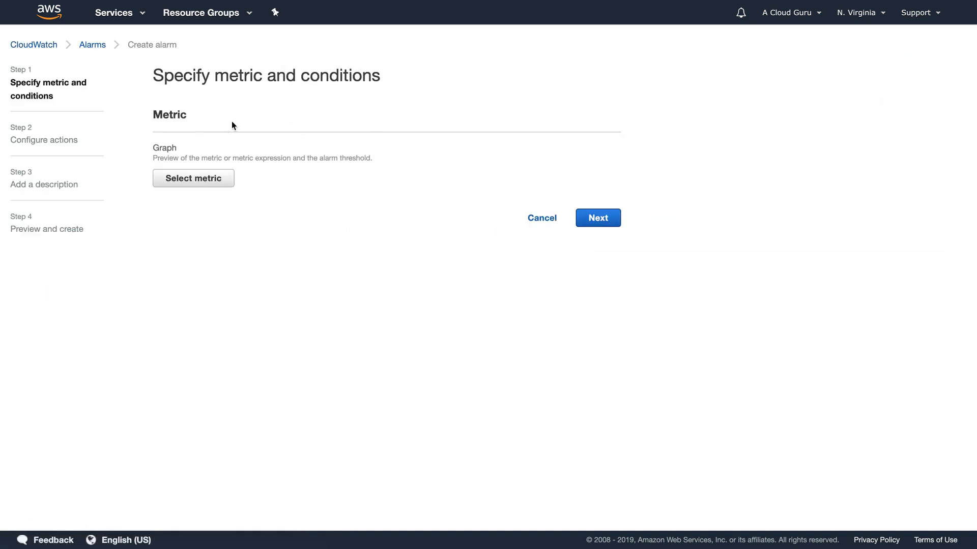
left_click(533, 219)
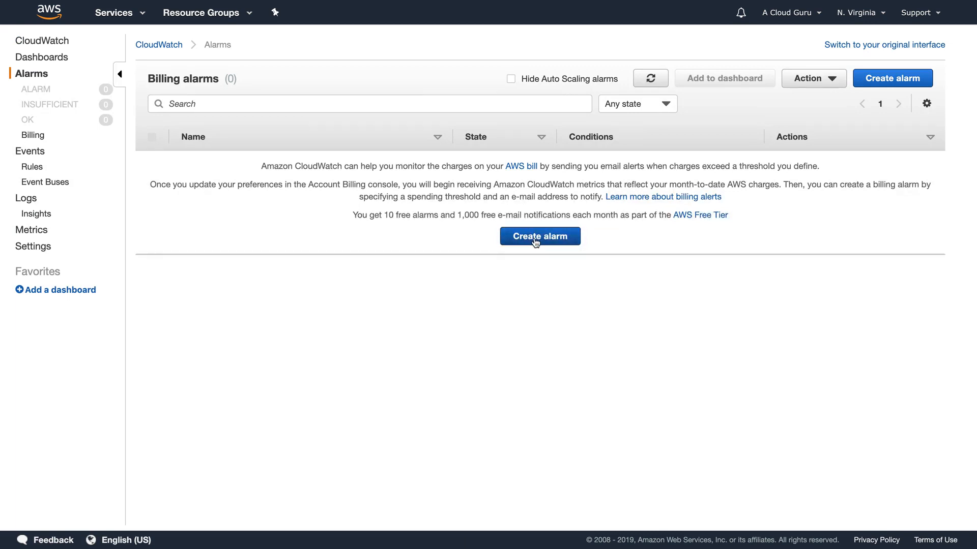
left_click(535, 239)
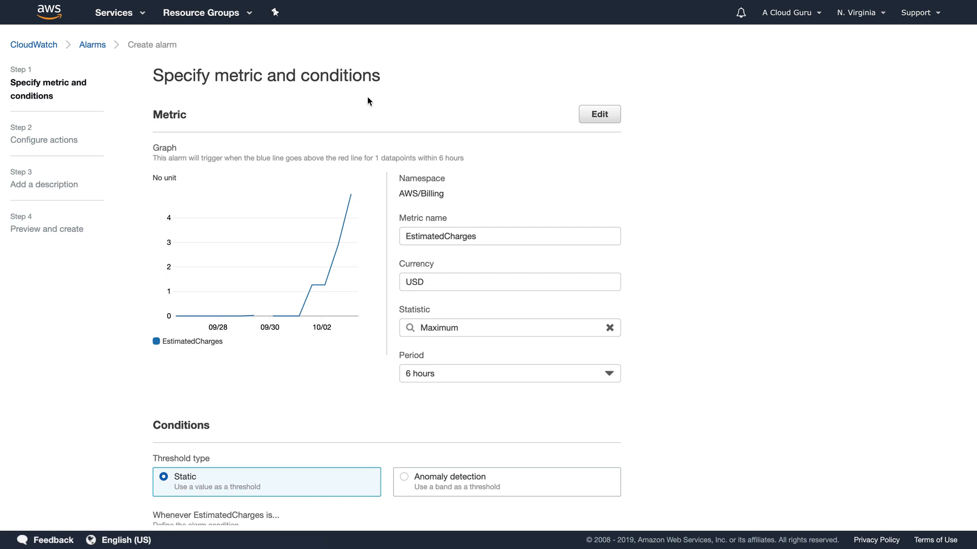
scroll(367, 96, "left", 5)
Step: Start a new alarm and select the USD EstimatedCharges metric from the Total Estimated Charge group of the Billing metrics
left_click(887, 79)
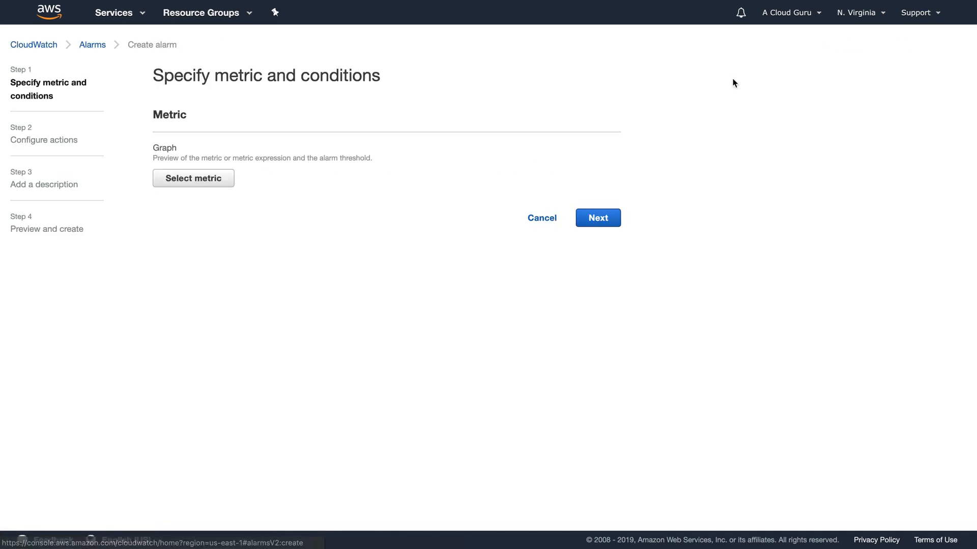
left_click(206, 183)
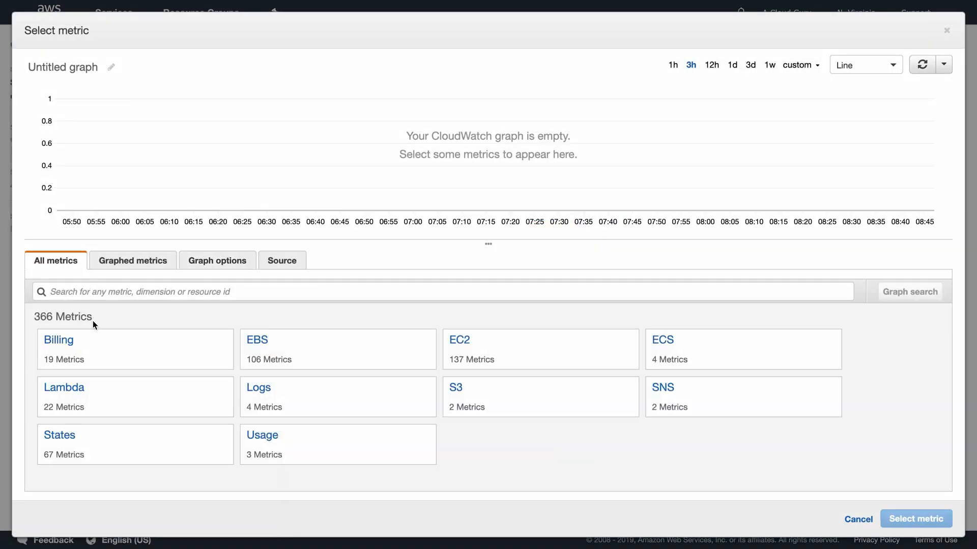
left_click(67, 340)
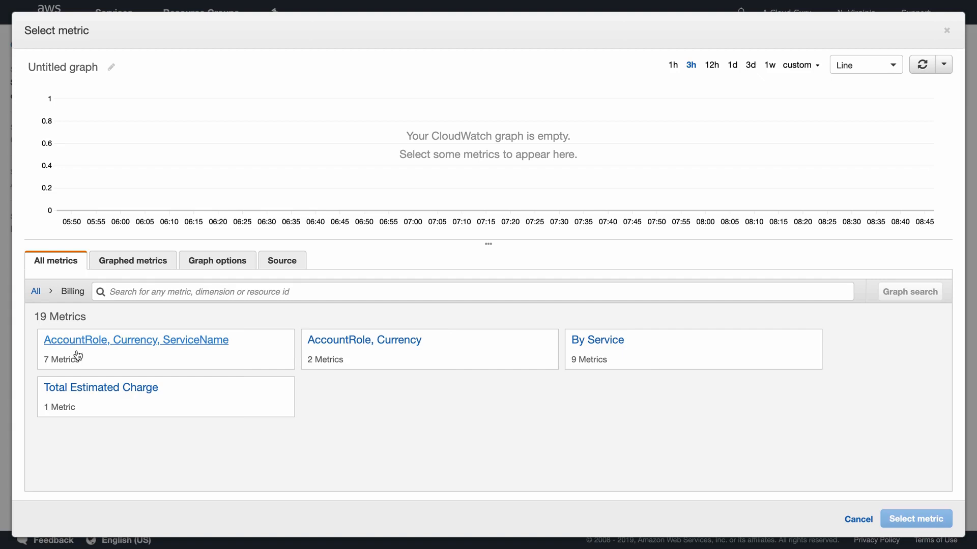
left_click(100, 390)
left_click(167, 339)
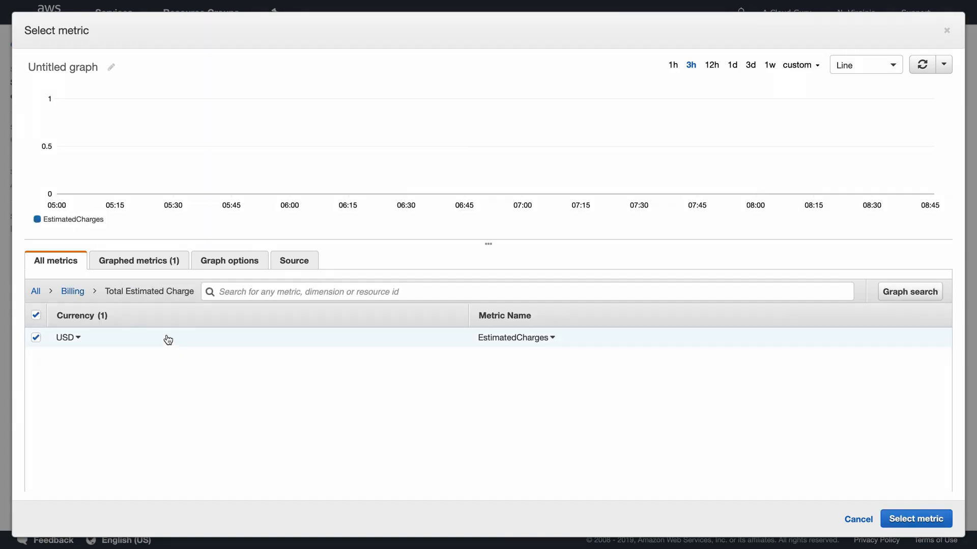
left_click(923, 518)
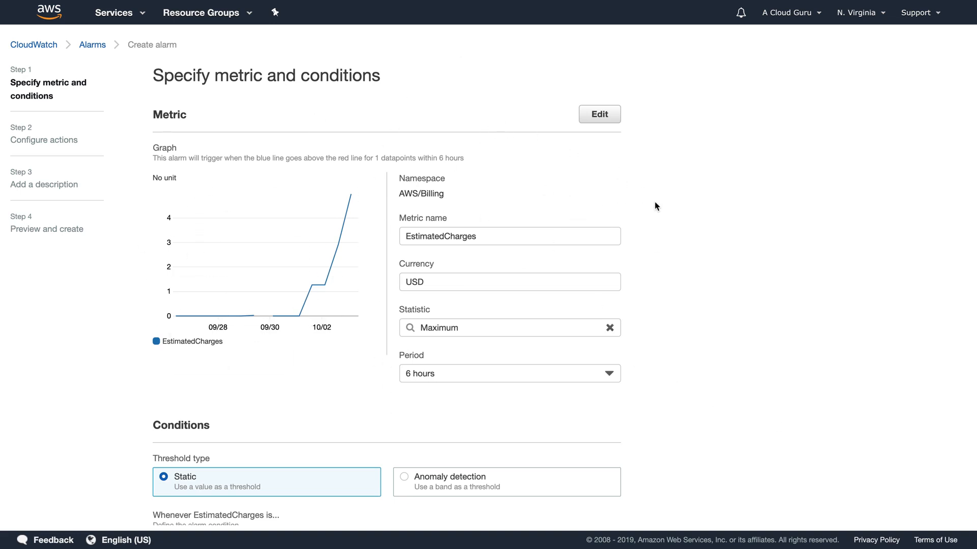
Step: Set the threshold of the static Greater condition on EstimatedCharges to 10 USD
scroll(741, 233, "down", 3)
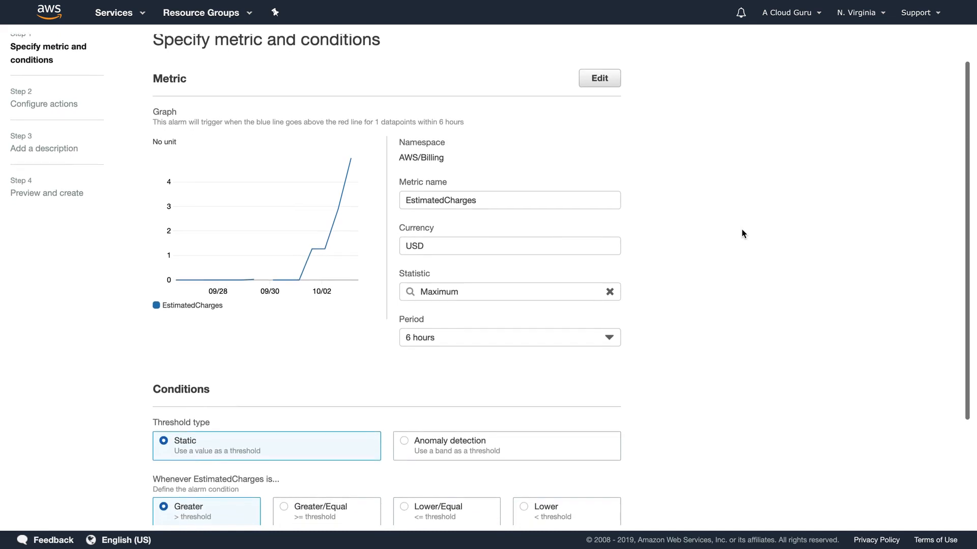
scroll(741, 234, "down", 1)
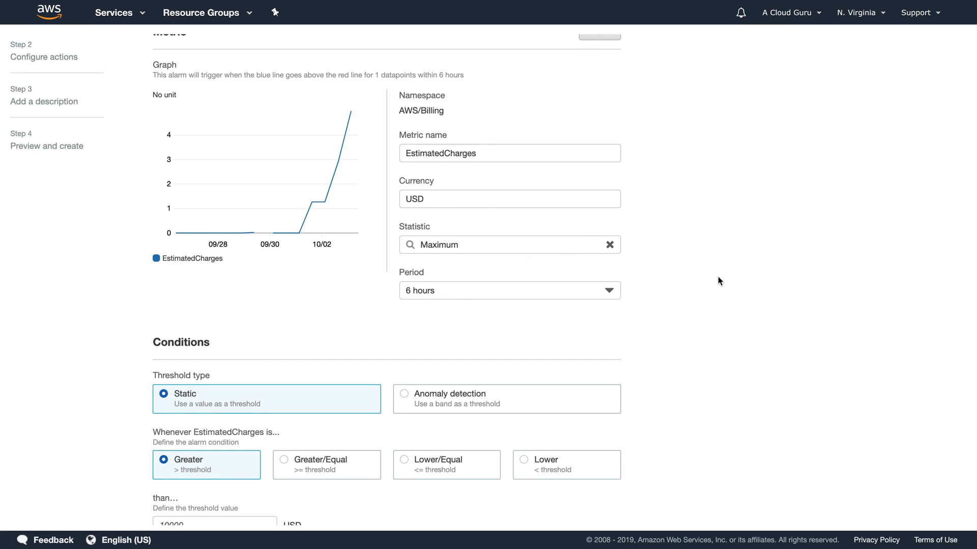
scroll(710, 283, "down", 3)
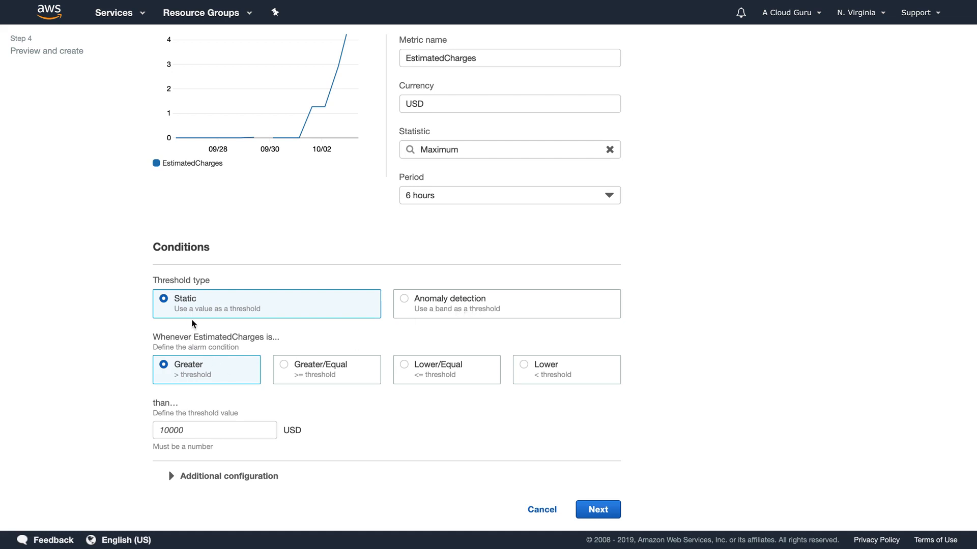
left_click(177, 431)
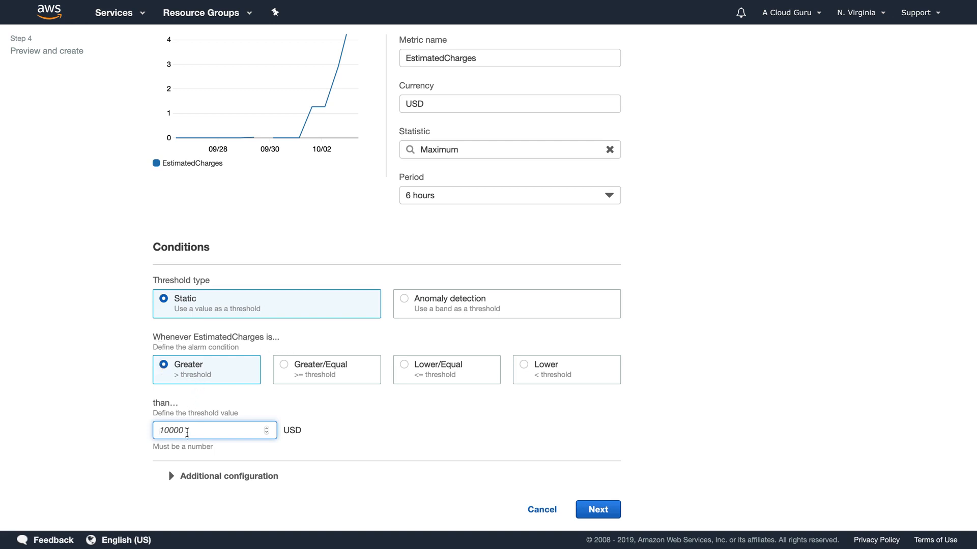
type("10")
left_click(438, 440)
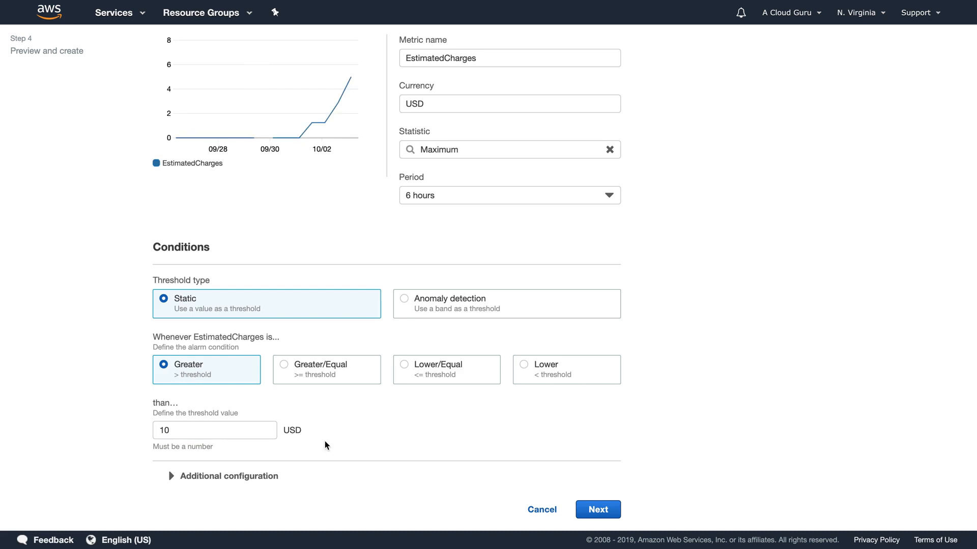
Step: Check the condition's additional configuration for datapoints and missing data, and continue to configuring the alarm actions
left_click(197, 477)
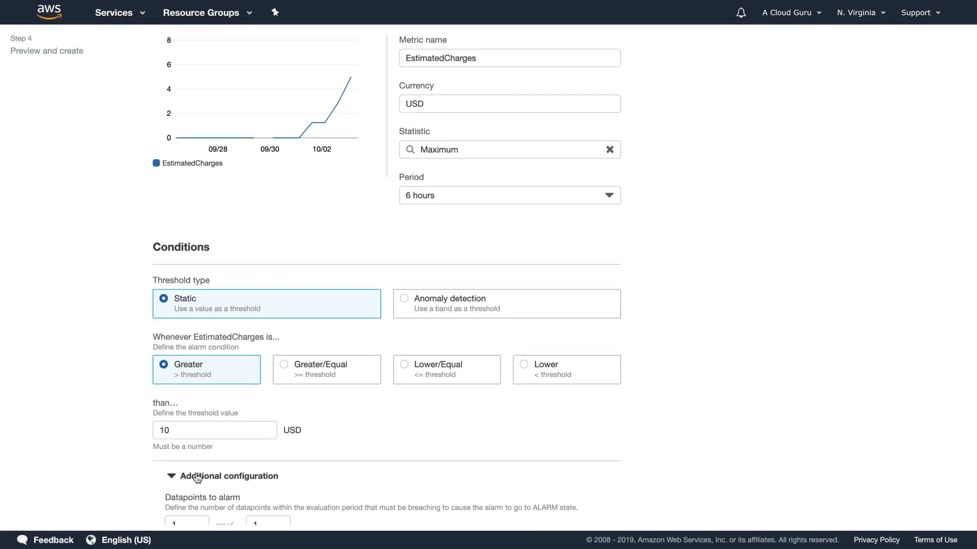
scroll(196, 473, "down", 5)
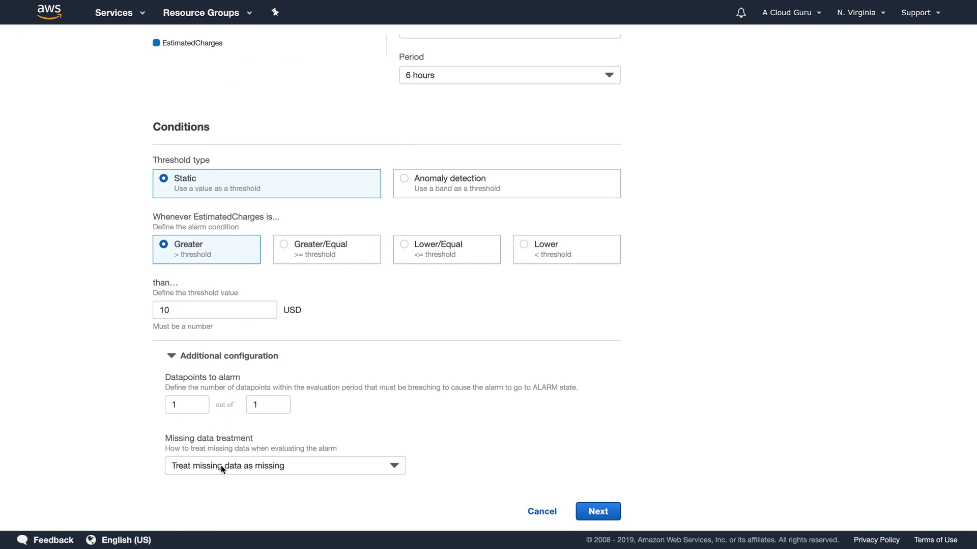
left_click(207, 356)
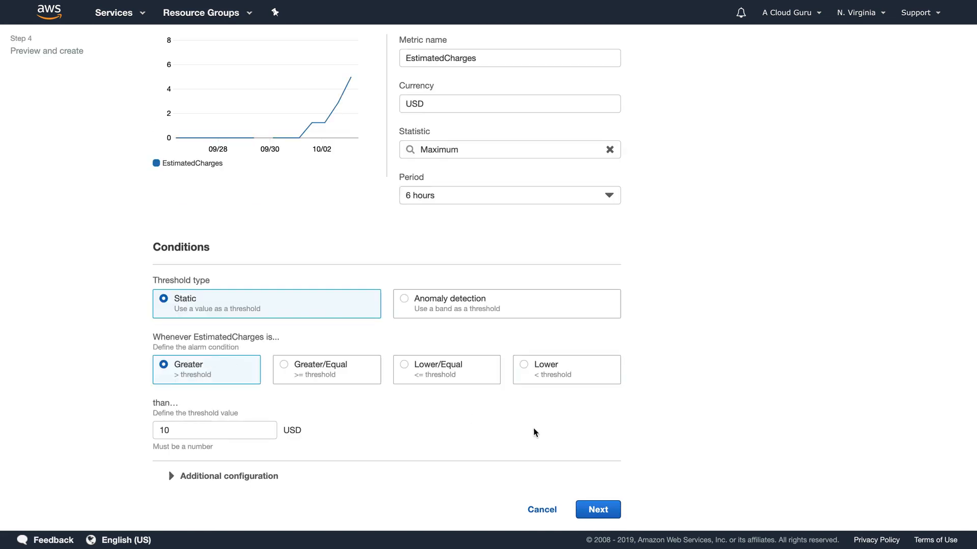
left_click(598, 509)
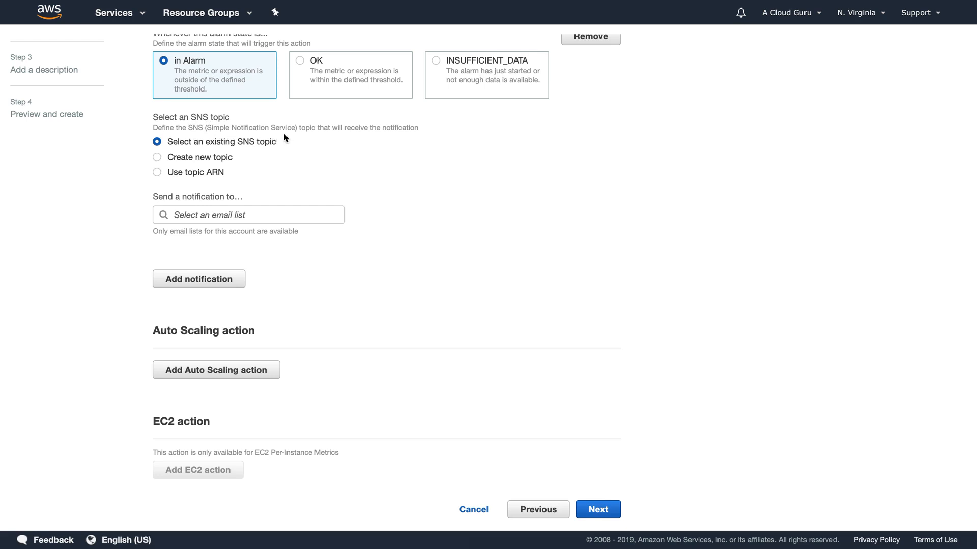
Step: Choose to create a new SNS topic for the alarm notification and name it BillingAlarm
left_click(184, 156)
scroll(185, 155, "down", 1)
left_click(185, 160)
type("Billing Allarm")
triple_click(291, 165)
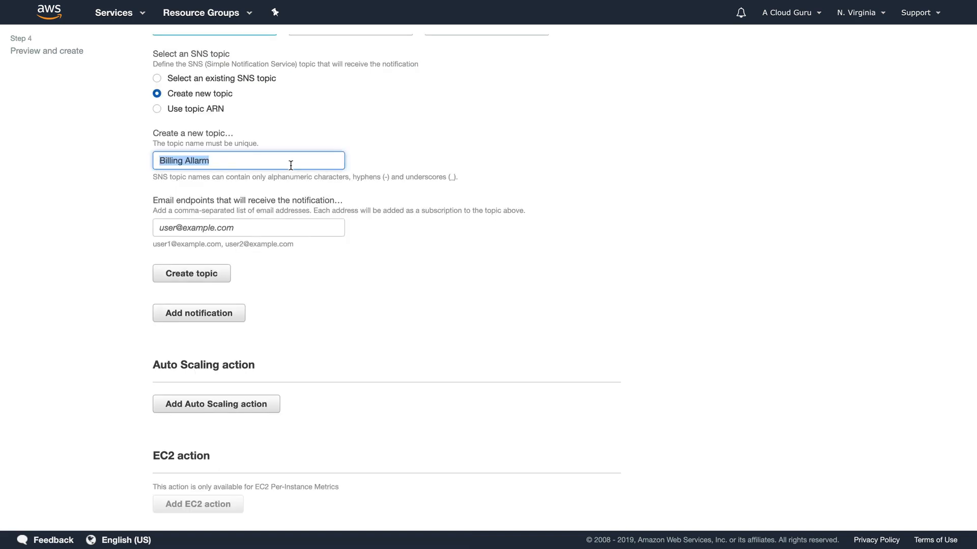
type("Billing Alarm")
left_click(276, 229)
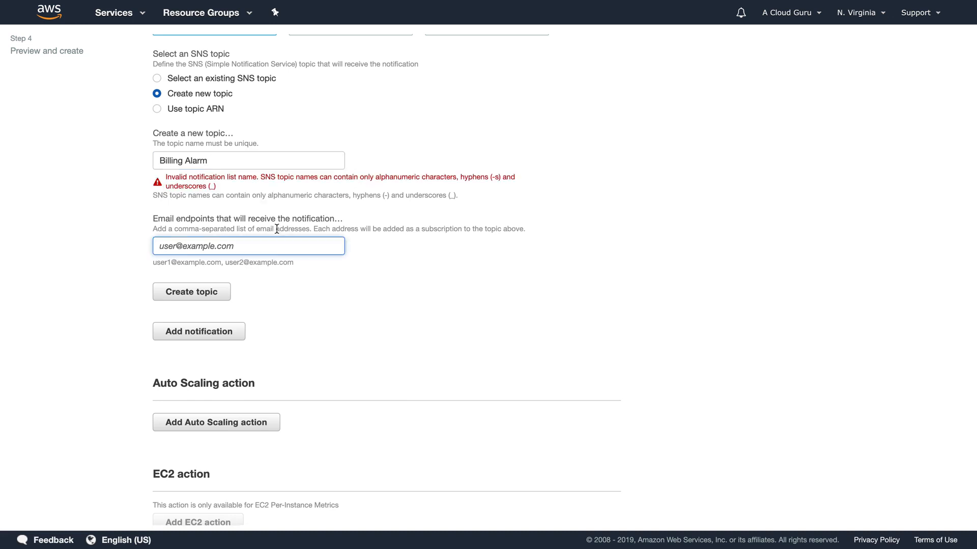
left_click(182, 160)
key("BackSpace")
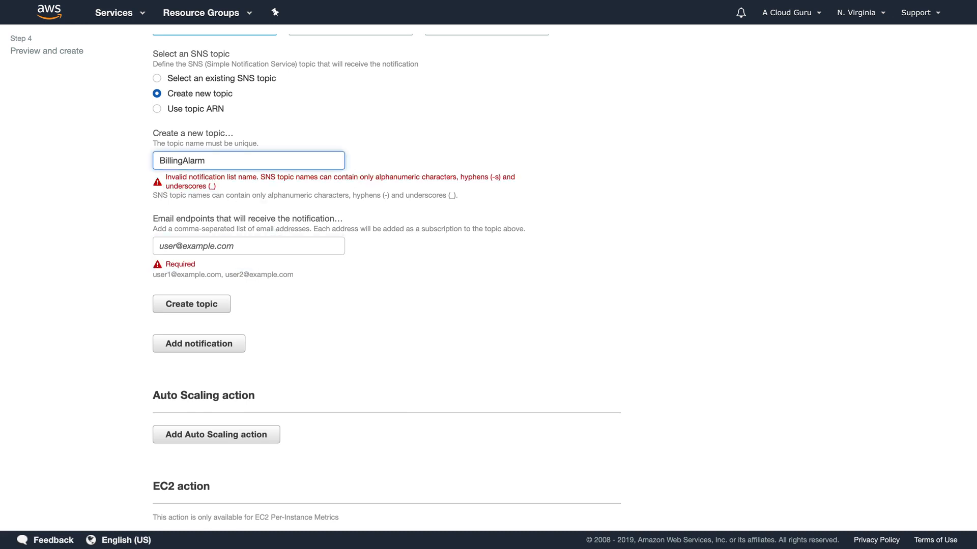
Step: Enter the email address that receives the notification and create the SNS topic
left_click(207, 246)
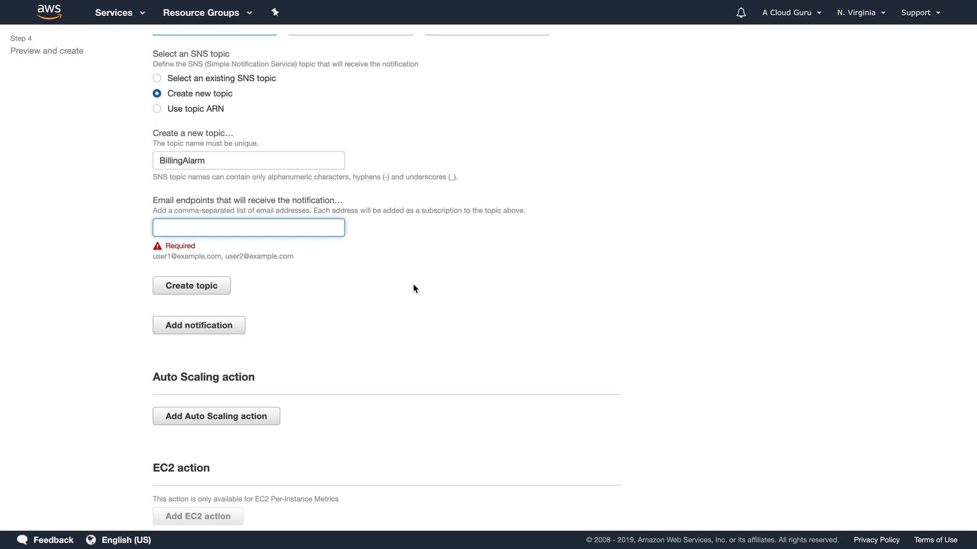
left_click(413, 284)
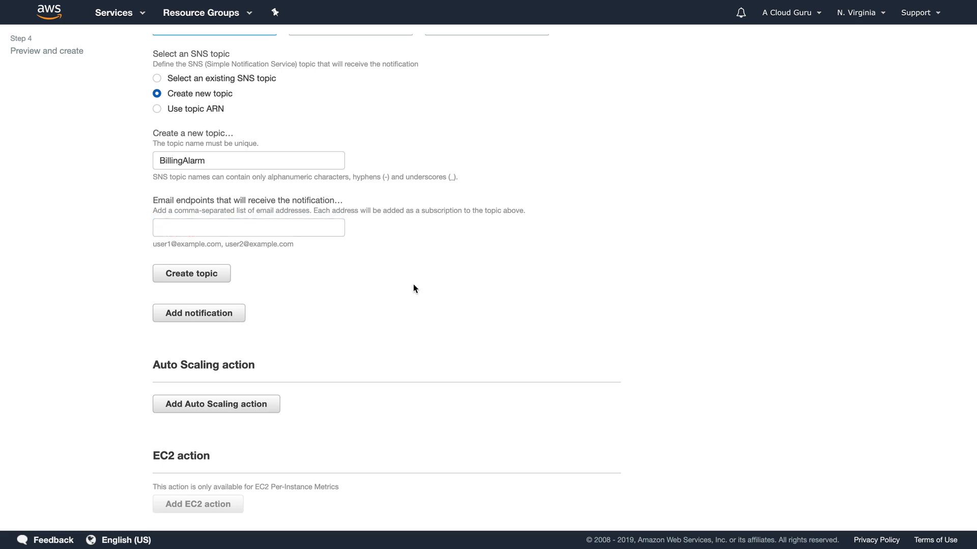
left_click(188, 279)
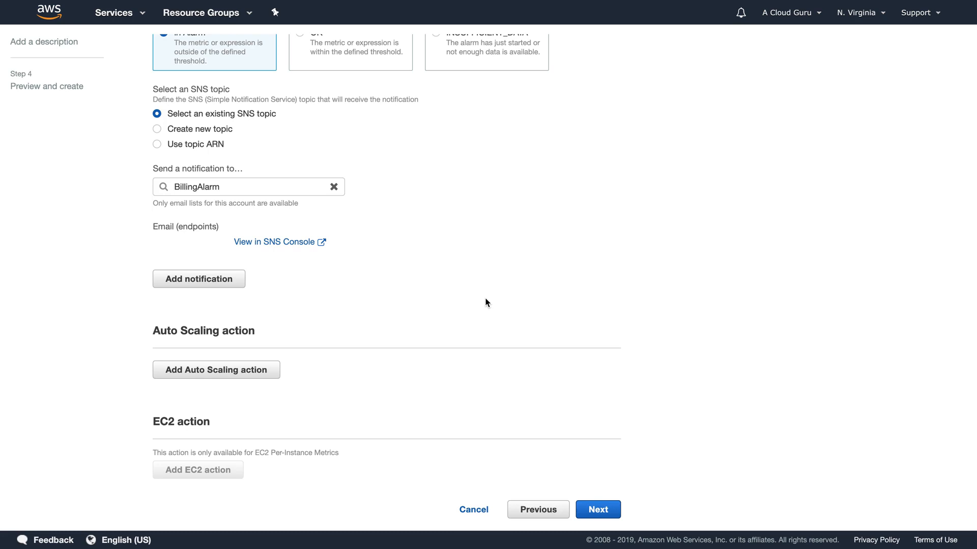
Step: Continue from the alarm actions to the name and description, and name the alarm Billing Alarm
left_click(599, 509)
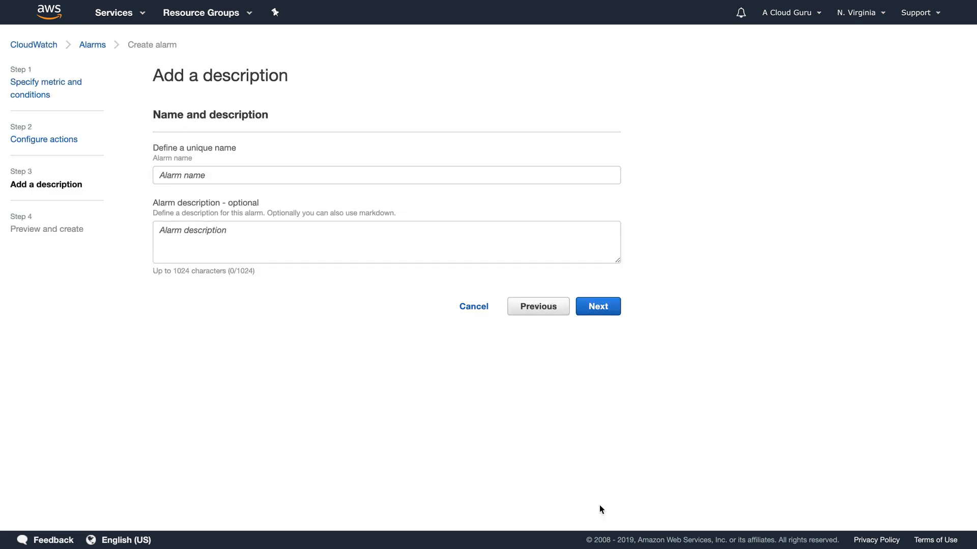
left_click(245, 175)
type("B")
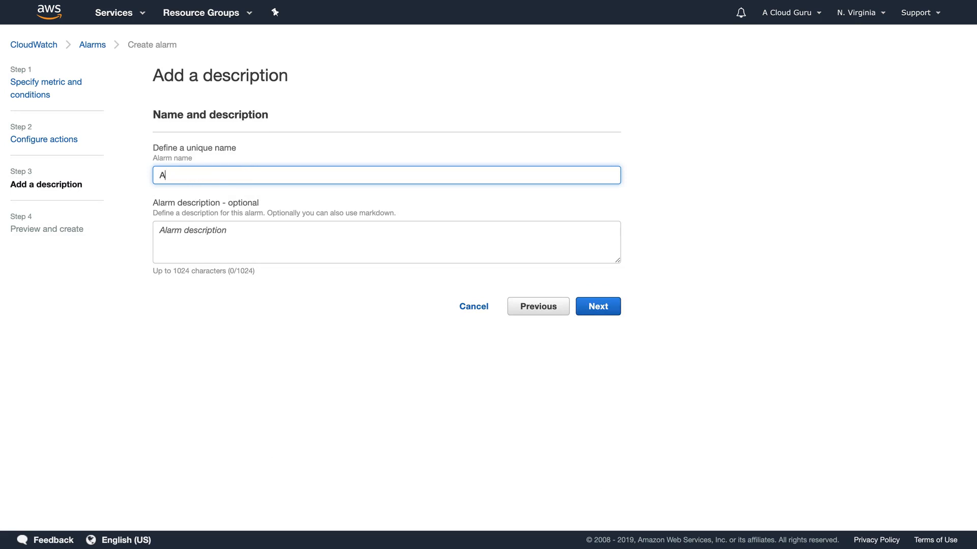
key("BackSpace")
type("Billing Alarm")
key("Tab")
Step: Enter the alarm description "Send me an email if my bill goes over $10"
left_click(238, 241)
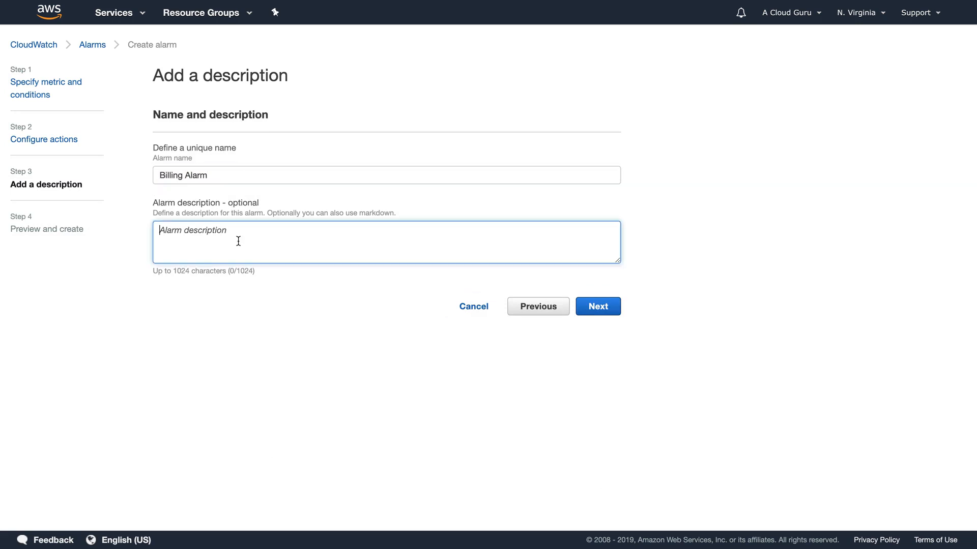
type("Send me and")
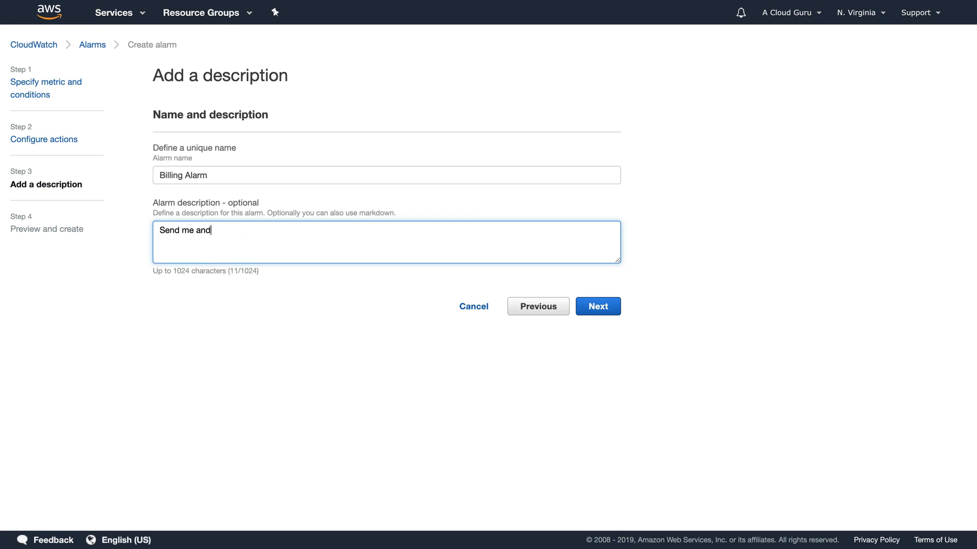
type(" email if my bill goes over £$£")
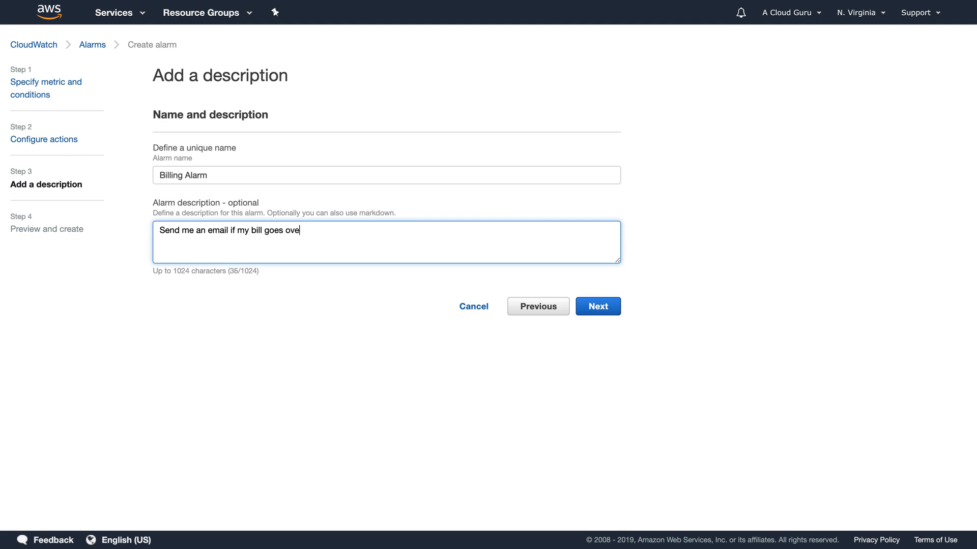
key("BackSpace")
key("BackSpace")
key("BackSpace")
type("$10")
Step: Review the alarm's conditions, actions and description in the preview, and create the alarm
left_click(591, 311)
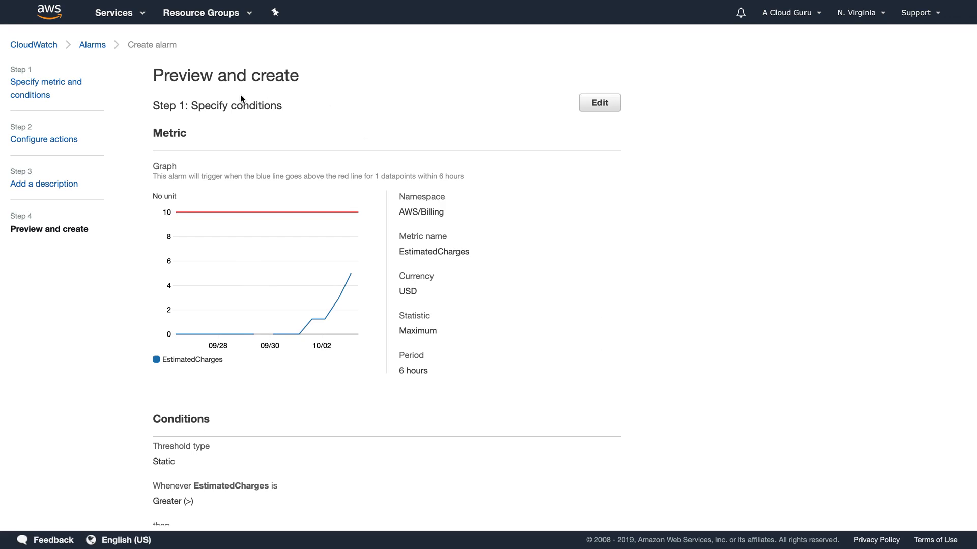
scroll(669, 249, "down", 10)
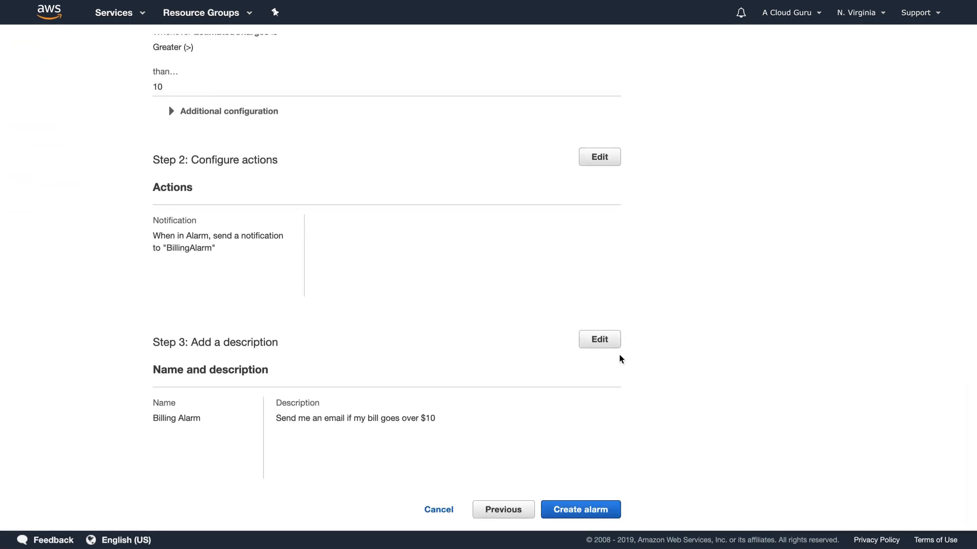
left_click(580, 508)
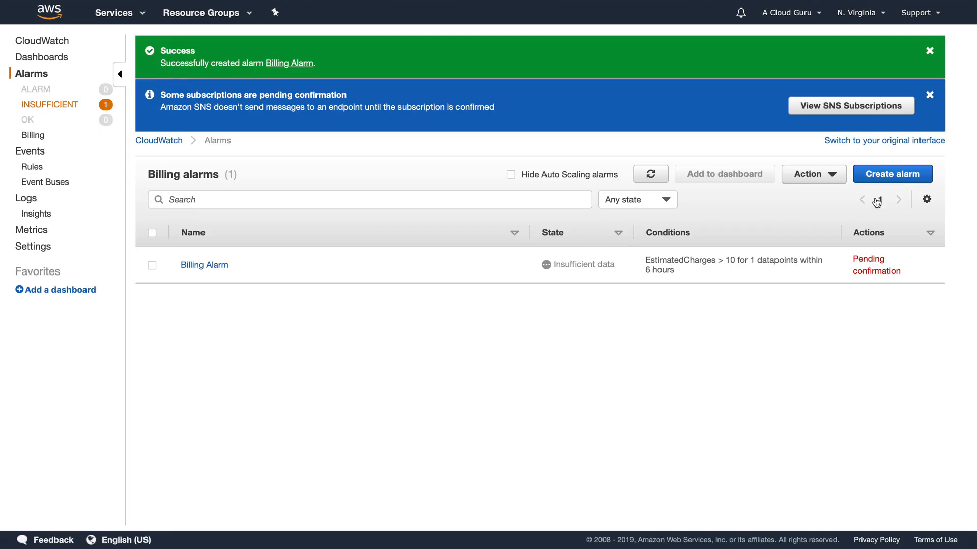
Step: Refresh the billing alarms list and dismiss the pending-subscription and success notification banners
left_click(650, 174)
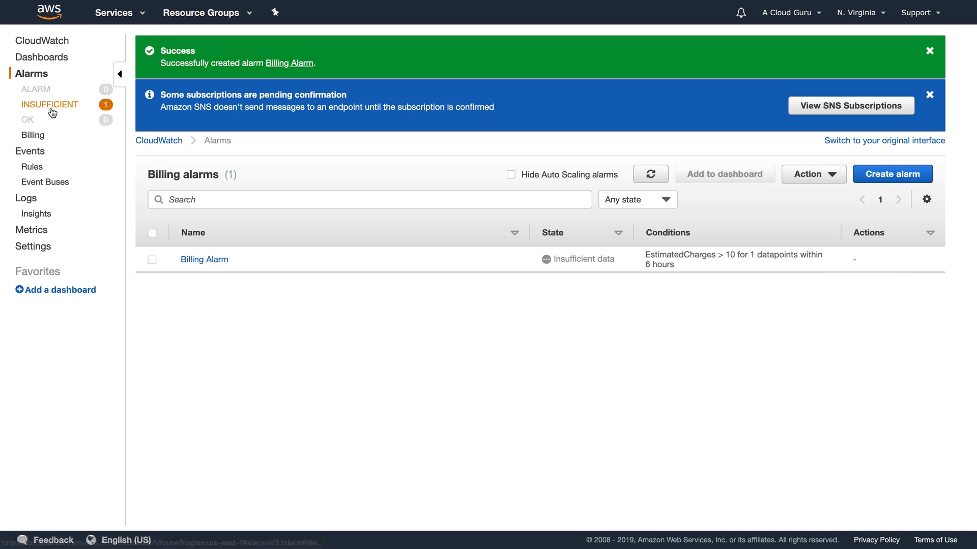
left_click(929, 94)
left_click(929, 52)
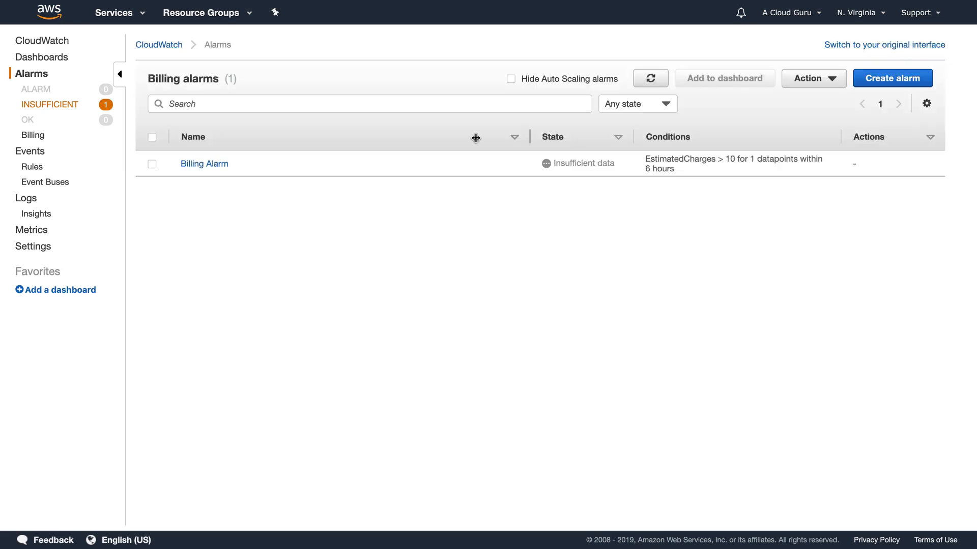